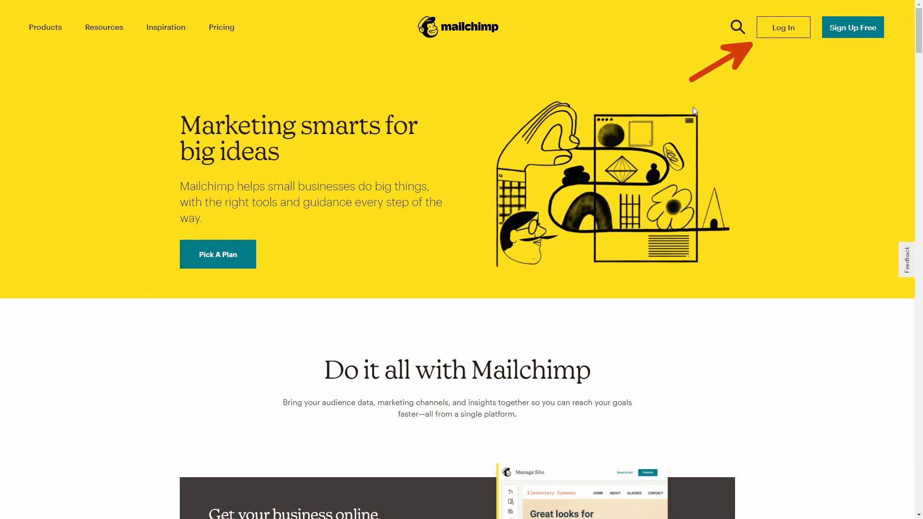
Log in to Mailchimp with the saved account credentials
click(774, 35)
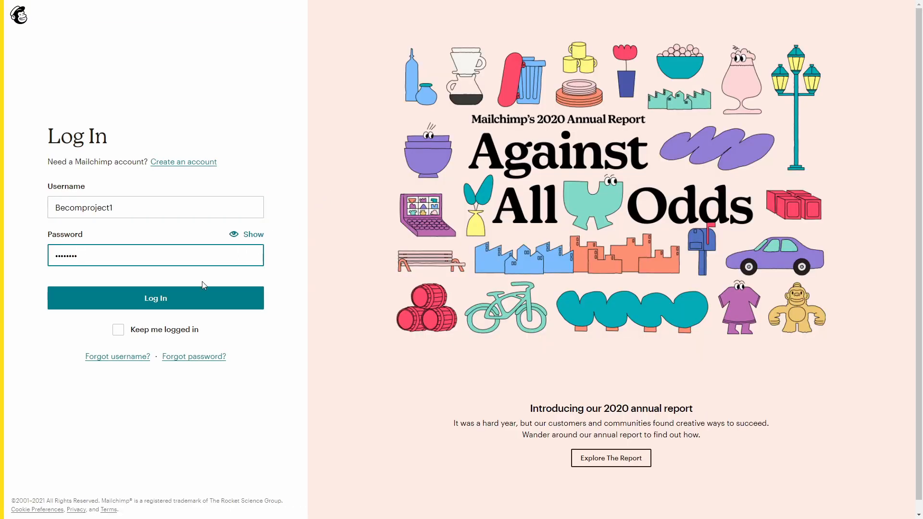
click(187, 298)
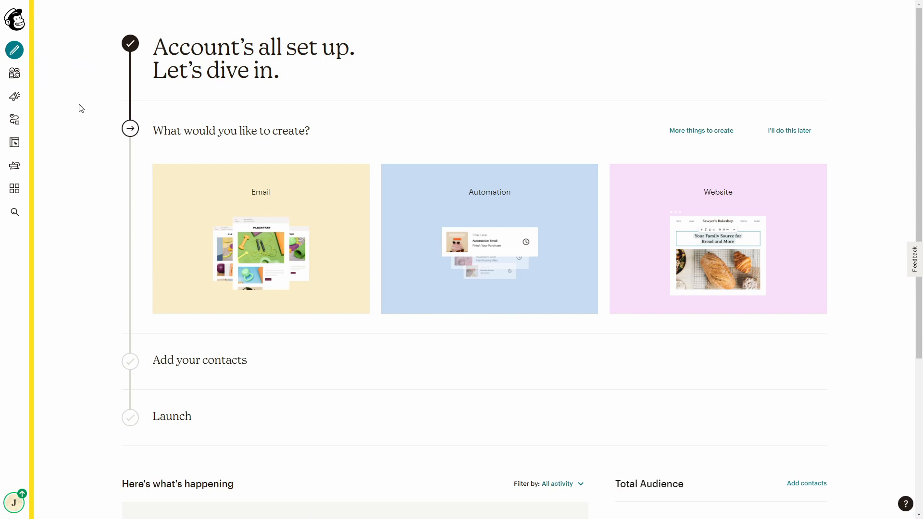
Open the BecomProject audience's contacts and choose to add a single subscriber
click(15, 73)
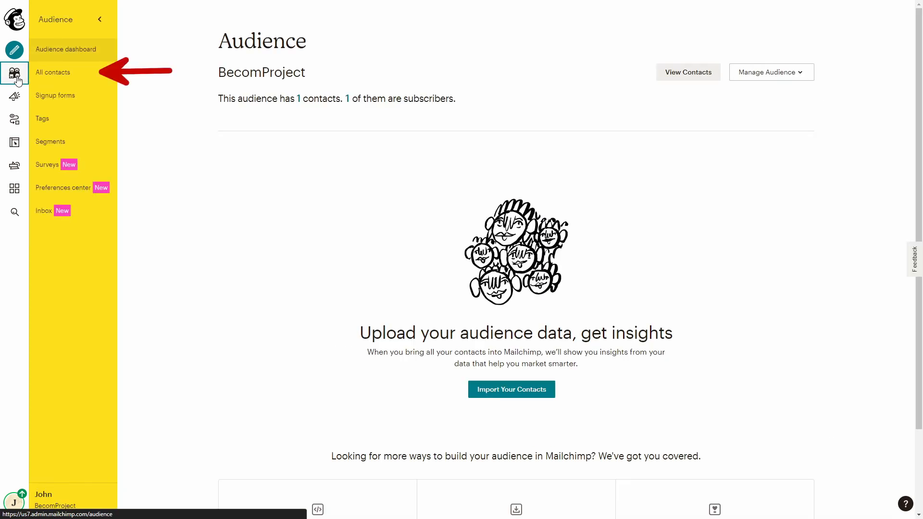
click(69, 75)
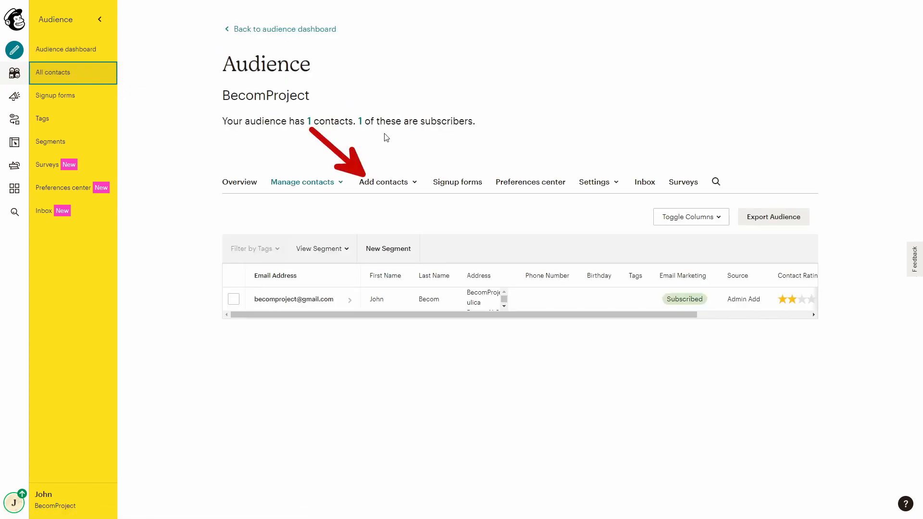
click(375, 183)
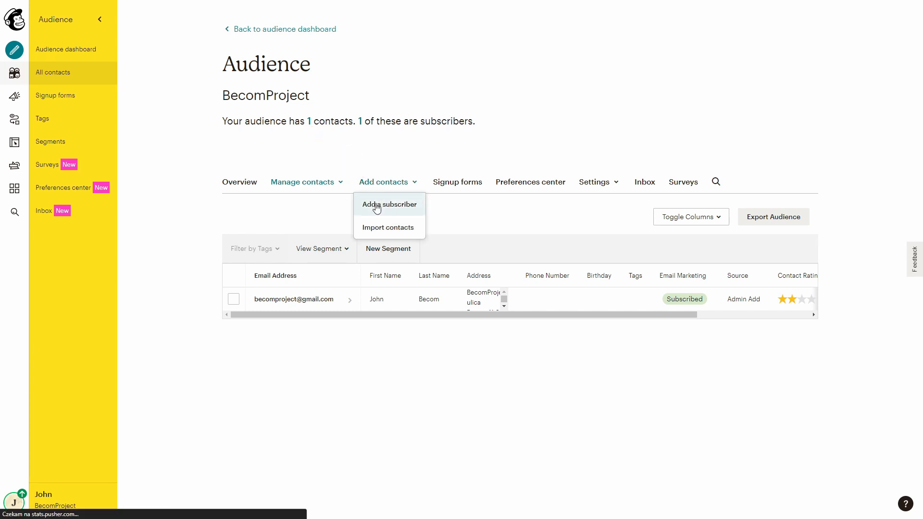
click(378, 206)
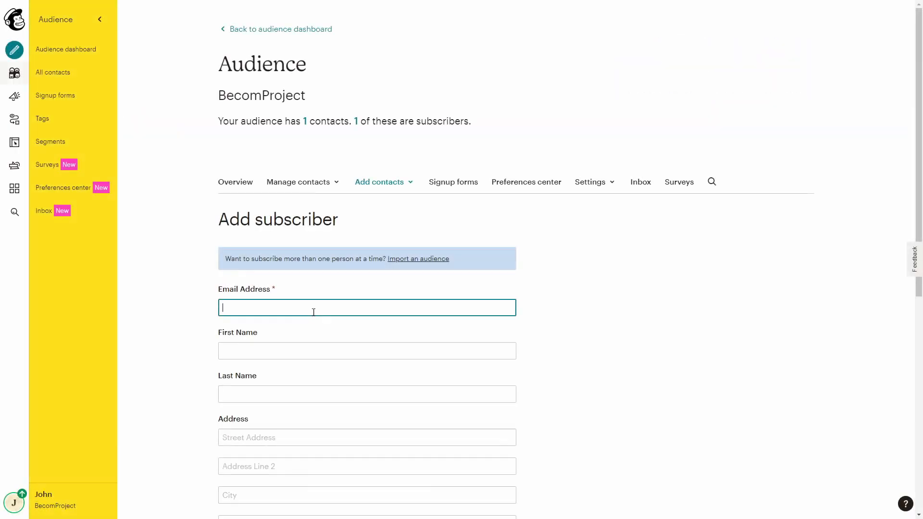
Subscribe a new contact's e-mail and first name, tagged Test, with email permission granted
click(271, 351)
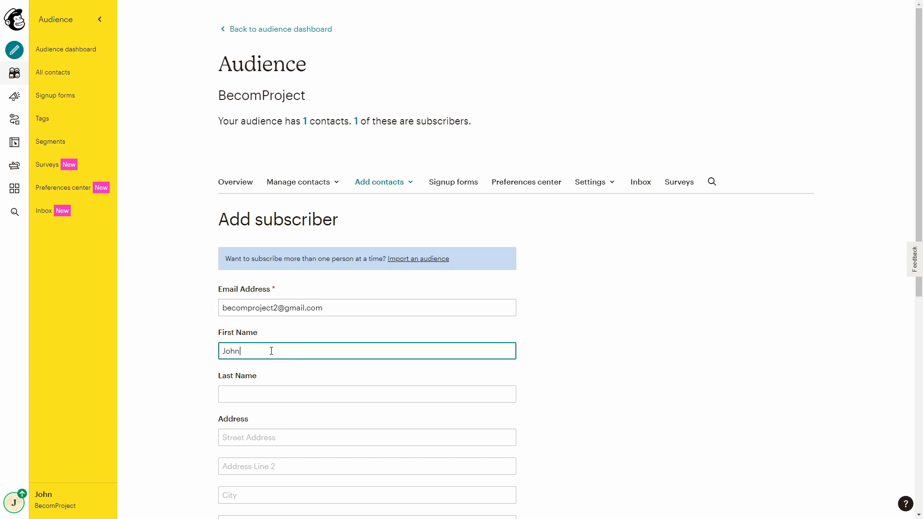
scroll(272, 349, down, 8)
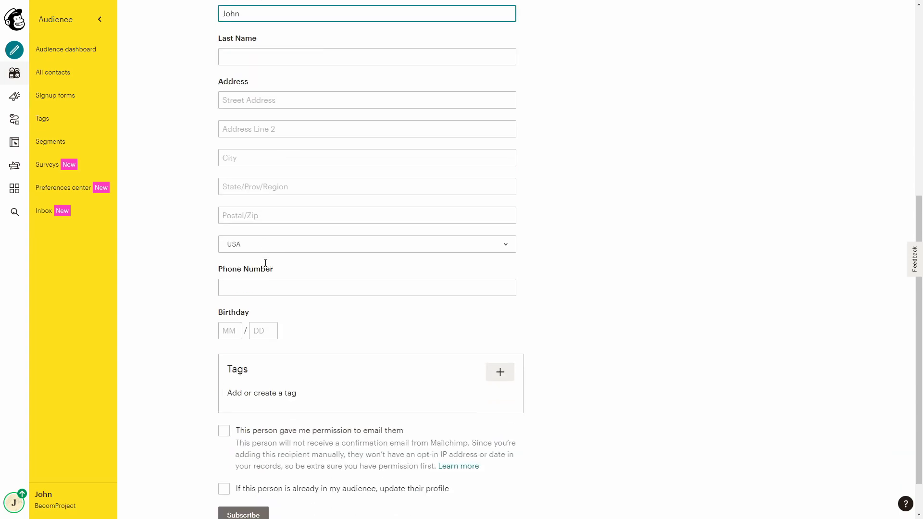
click(507, 330)
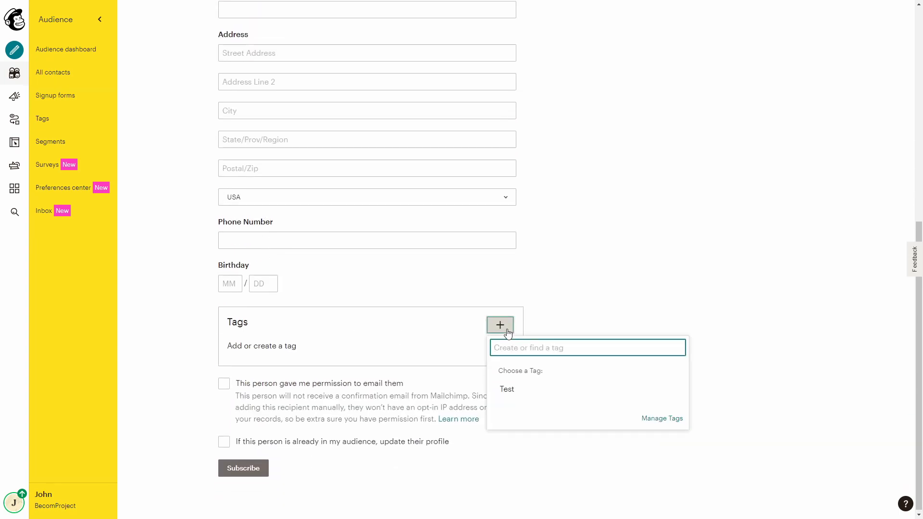
click(508, 391)
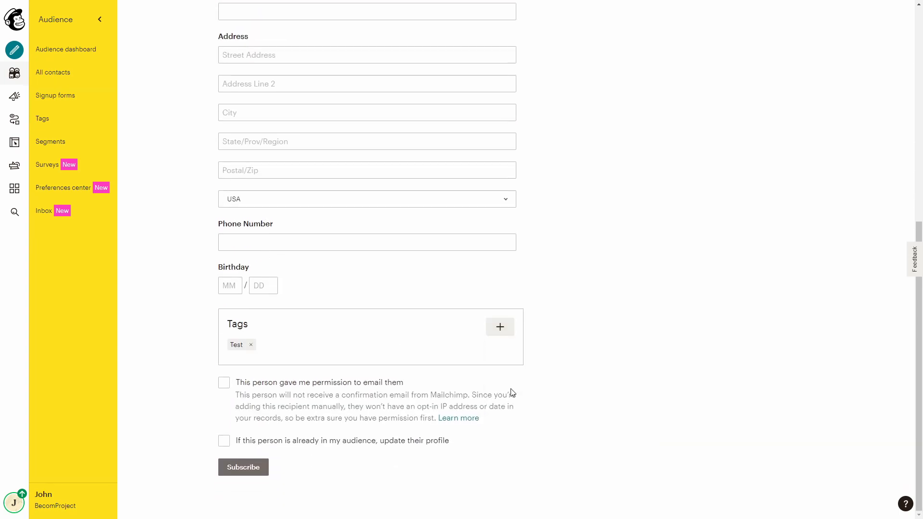
click(224, 384)
click(243, 469)
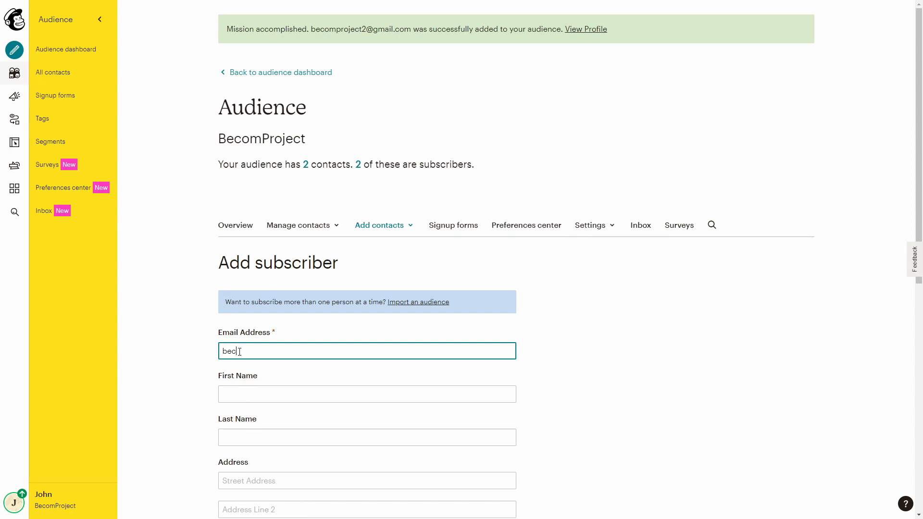
Add another subscriber's e-mail and first name with the Test tag and email permission
click(235, 396)
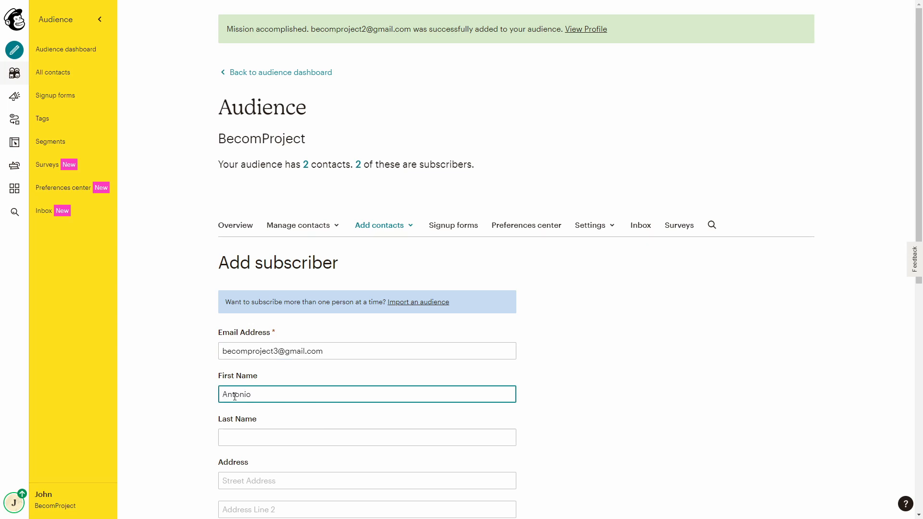
scroll(233, 346, down, 8)
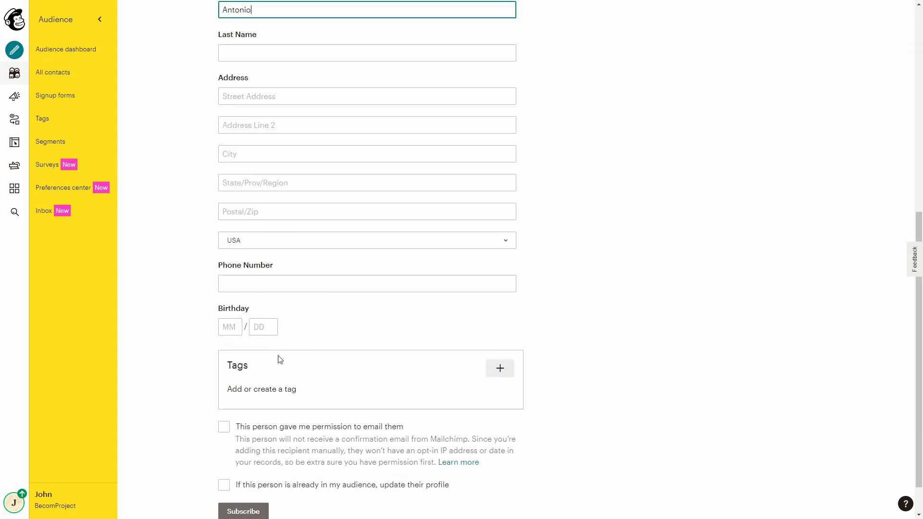
click(501, 372)
click(507, 432)
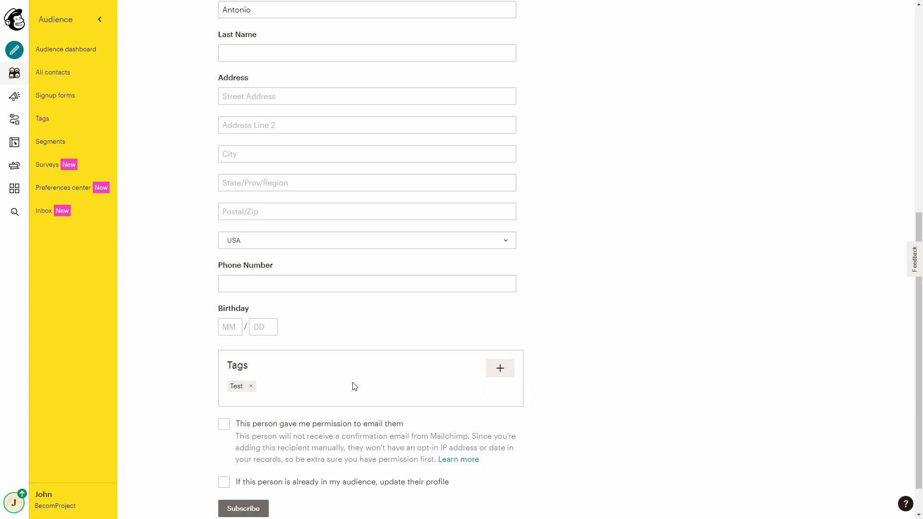
scroll(288, 382, down, 1)
click(223, 385)
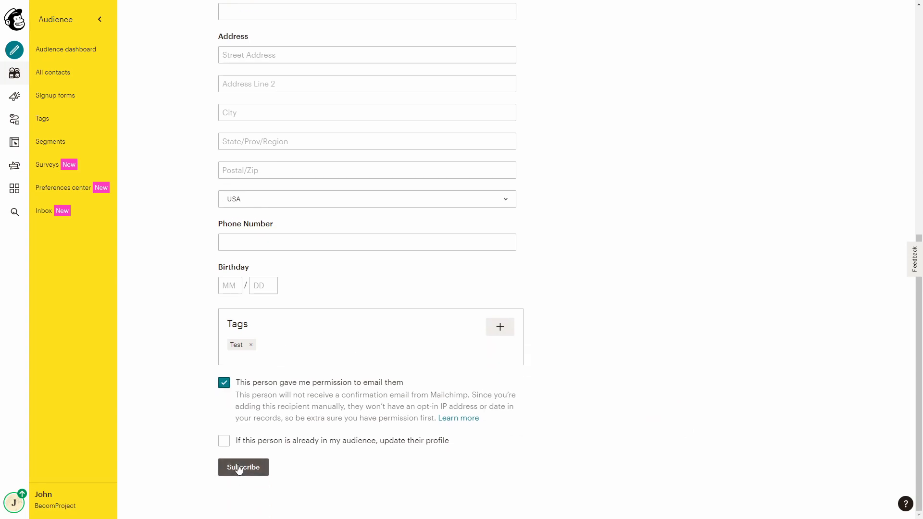
click(241, 467)
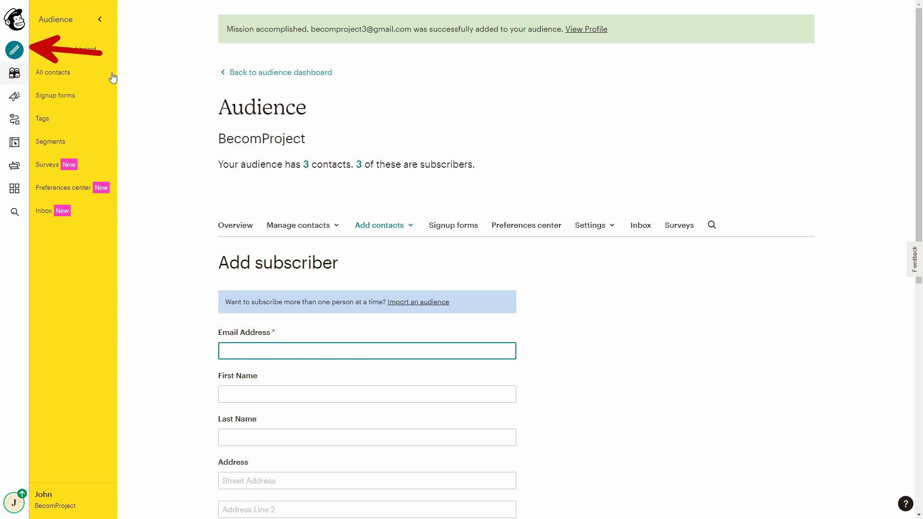
Create an email campaign named 'Test' and begin its setup
click(13, 50)
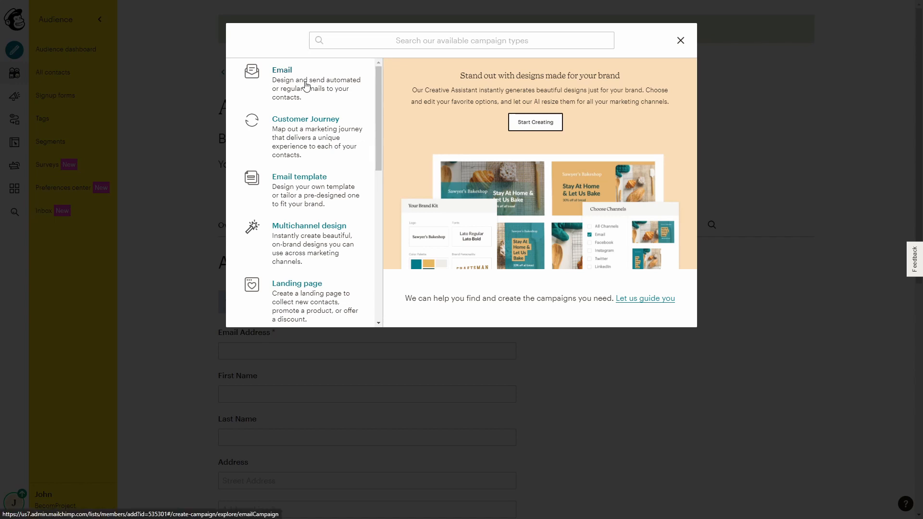
click(305, 86)
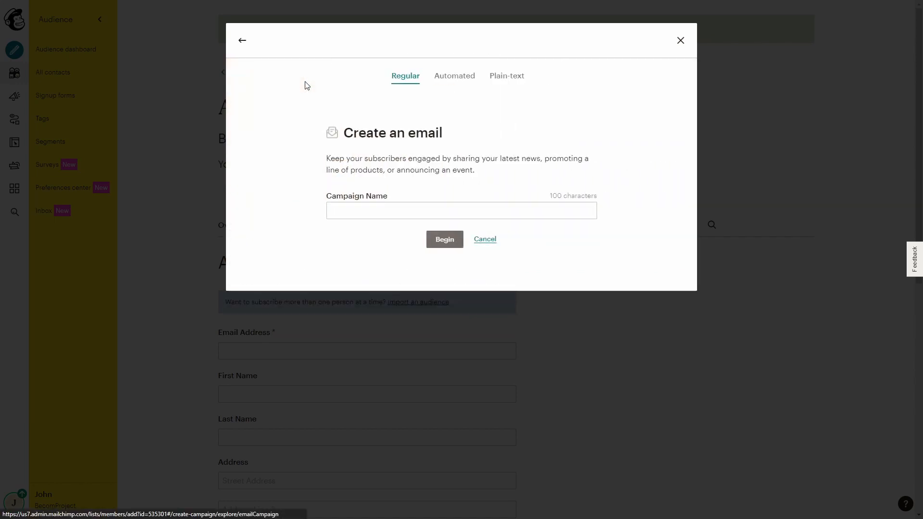
click(347, 216)
text(Tes)
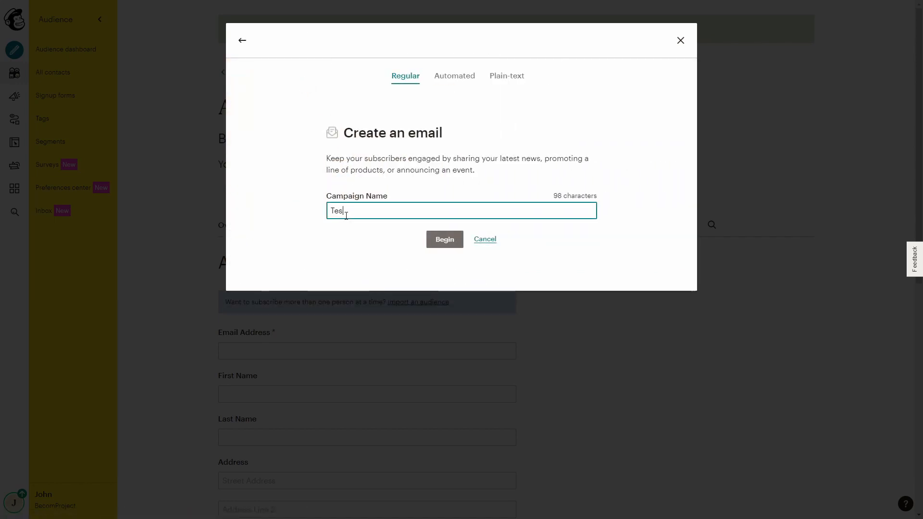
text(t)
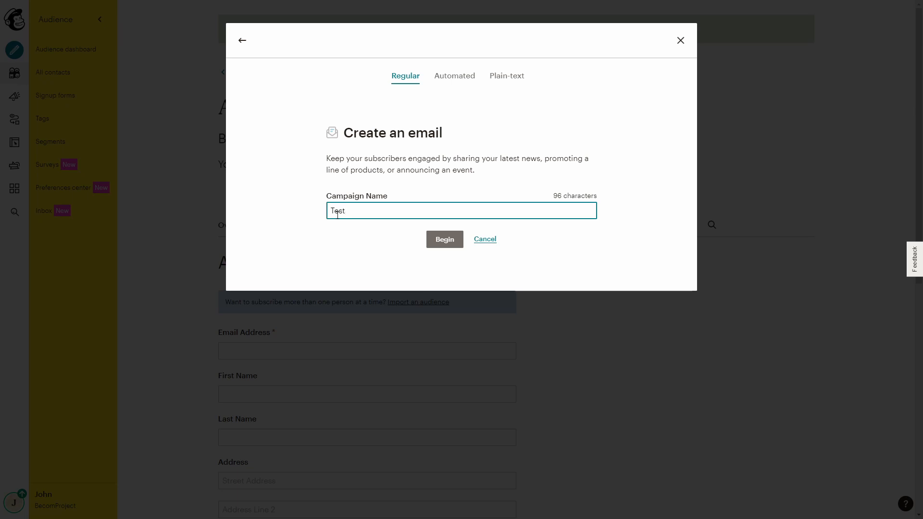
click(437, 240)
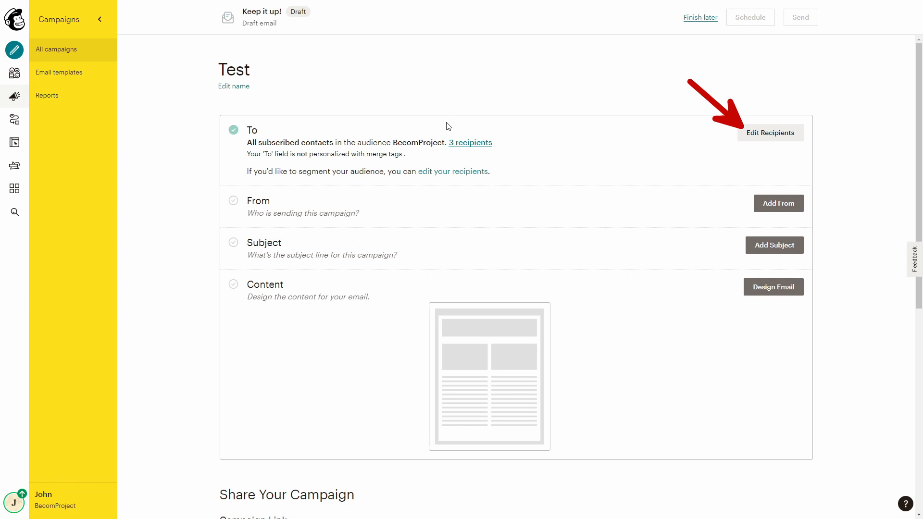
Send to the Test tag only and personalize the To field with *|FNAME|*
click(752, 134)
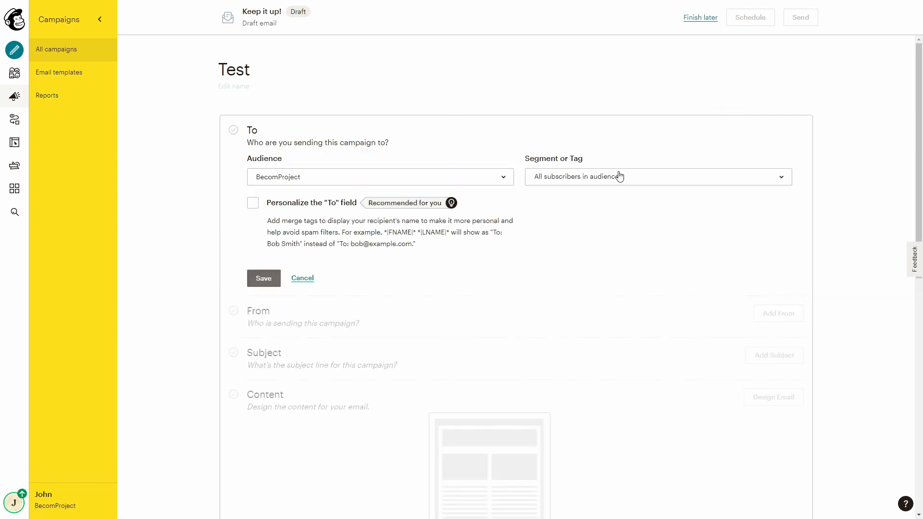
click(615, 178)
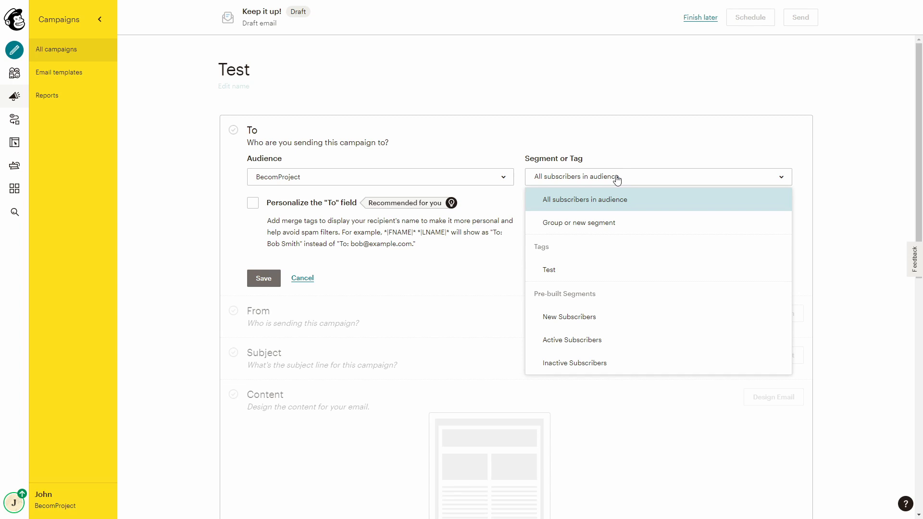
click(562, 275)
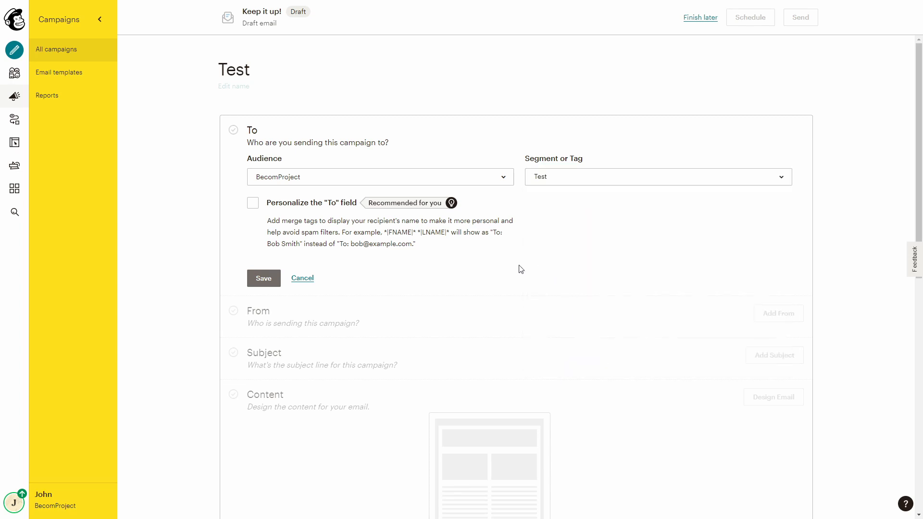
click(253, 210)
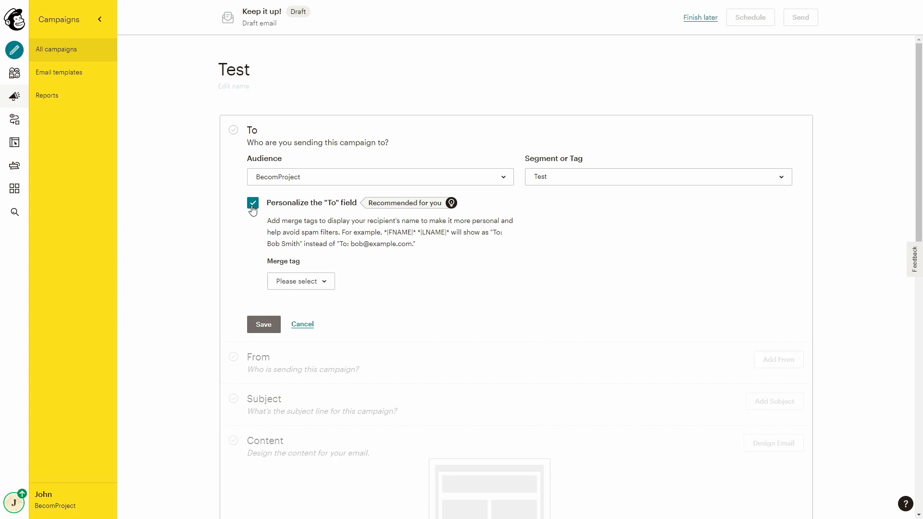
click(283, 287)
click(293, 328)
click(263, 325)
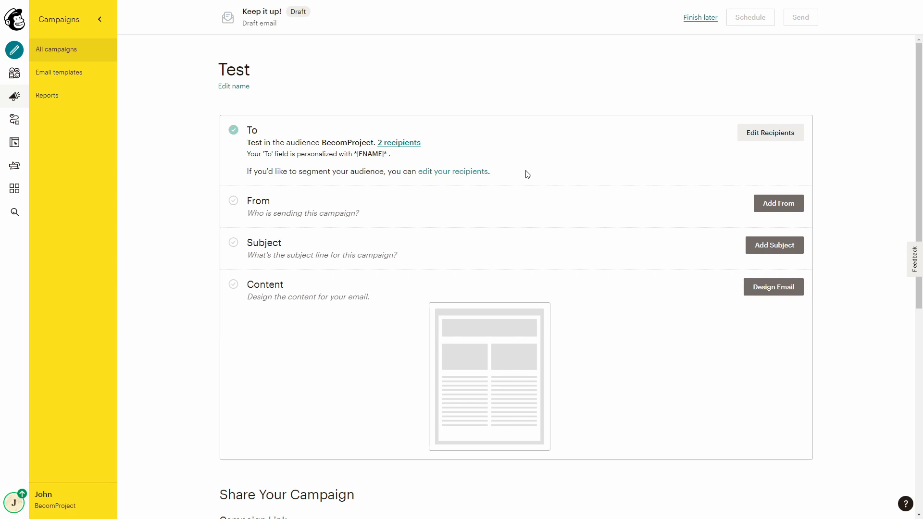
Save the sender name and address, then enter the subject 'Test e-mail'
click(777, 203)
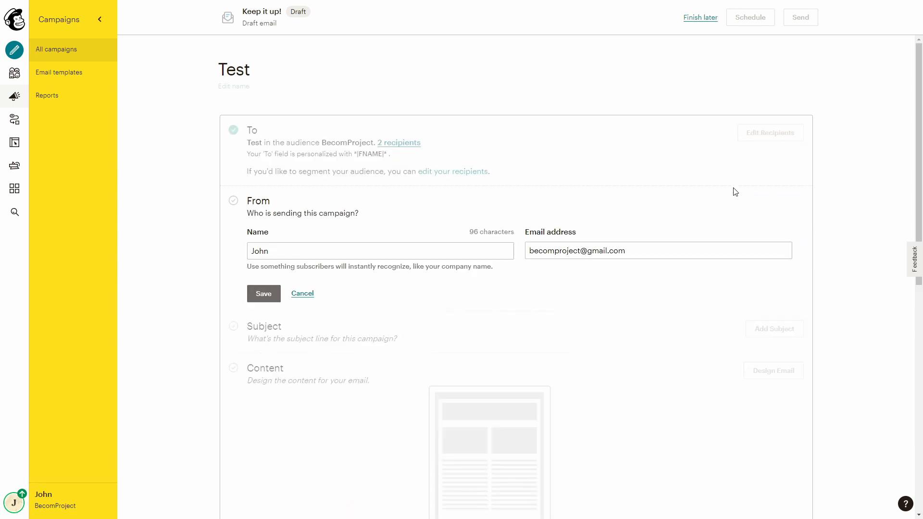
click(265, 299)
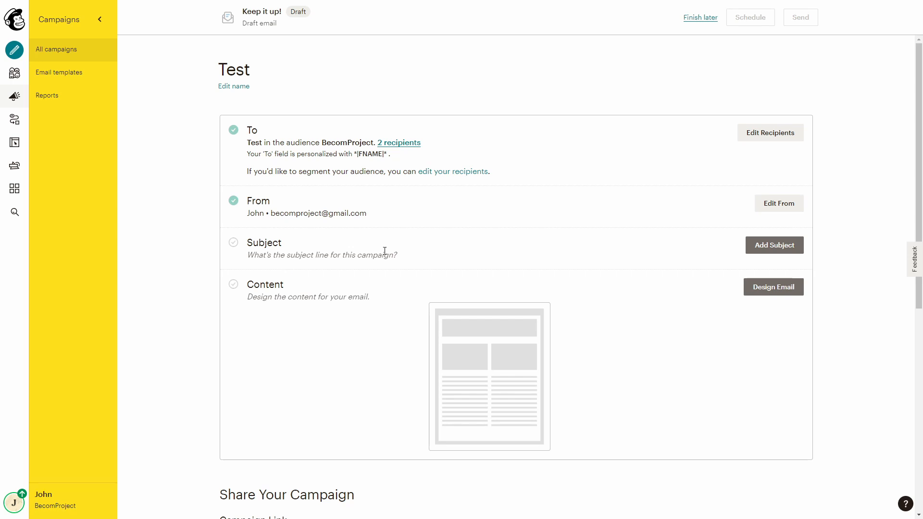
click(765, 246)
click(332, 305)
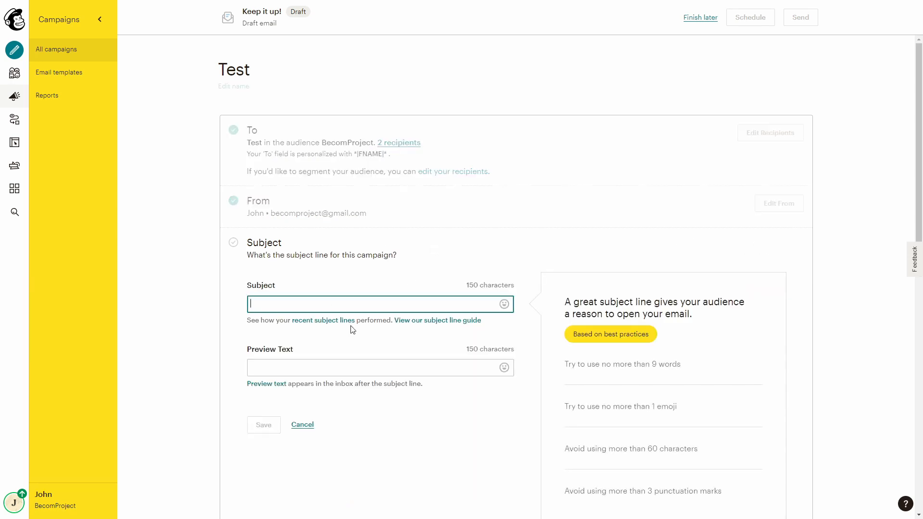
text(T)
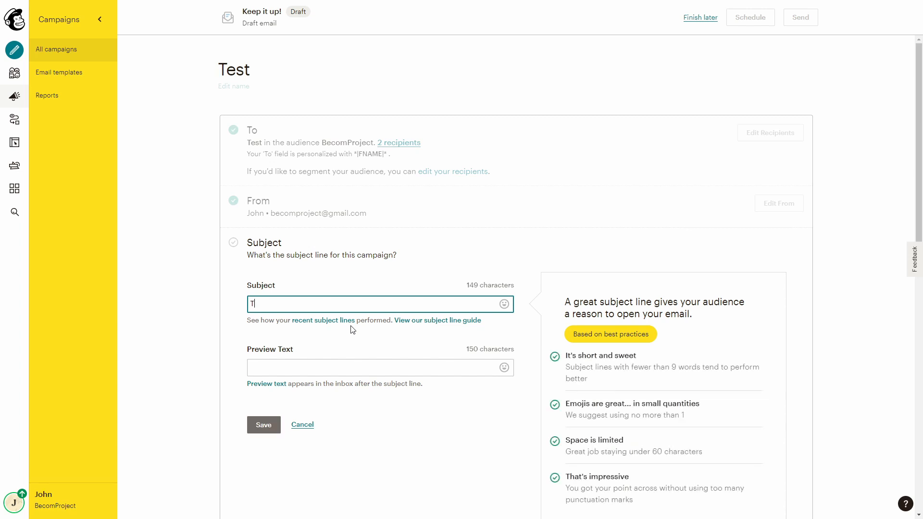
text(est e-mail)
Add the preview text 'This is a test' and save the subject settings
click(427, 360)
text(This )
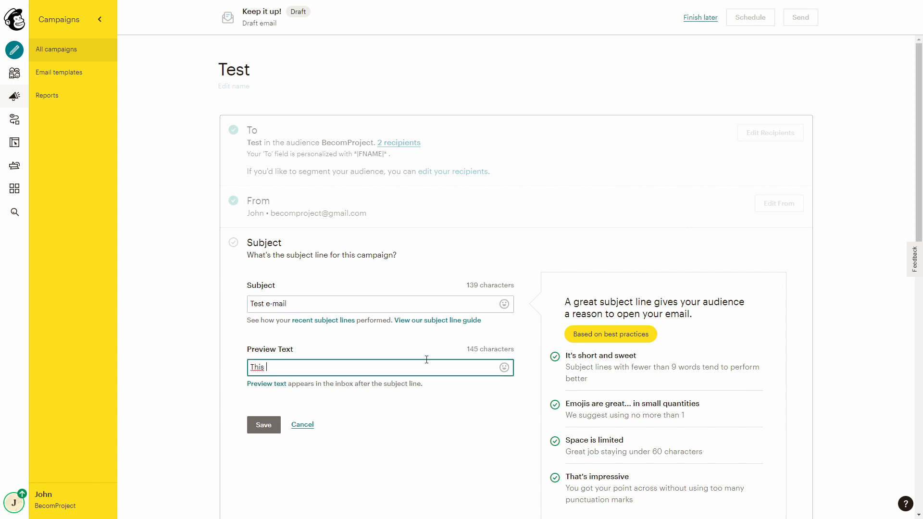
text(is a)
key(BackSpace)
key(BackSpace)
key(BackSpace)
text(s a test)
click(266, 432)
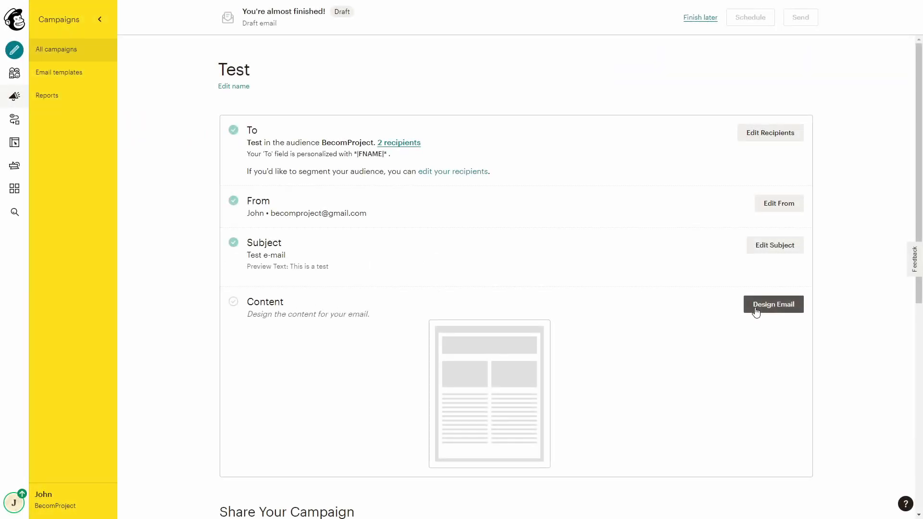
Design the email in the Classic Builder using the Basic 1 Column template
click(756, 311)
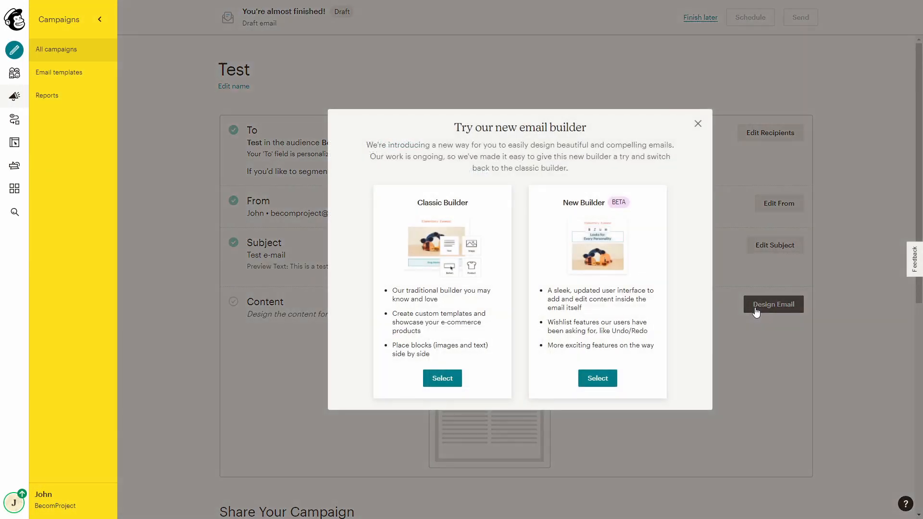
click(442, 379)
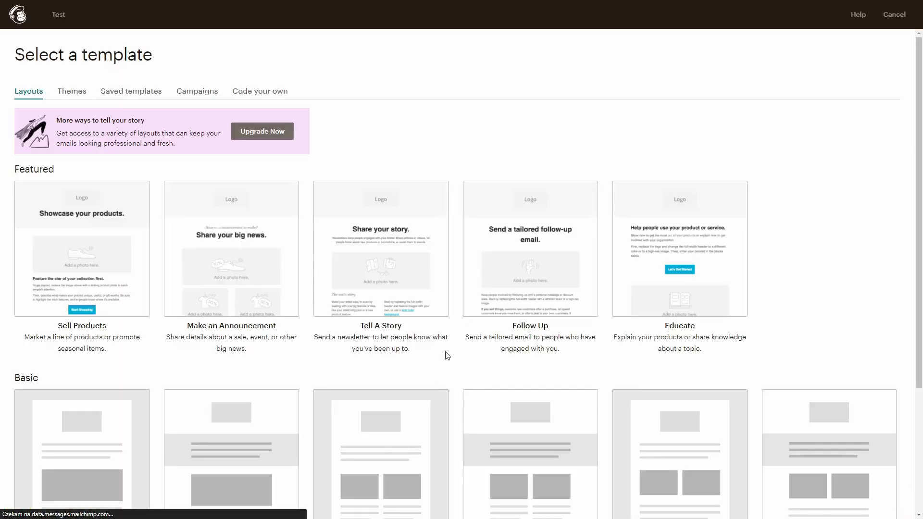
scroll(185, 313, down, 3)
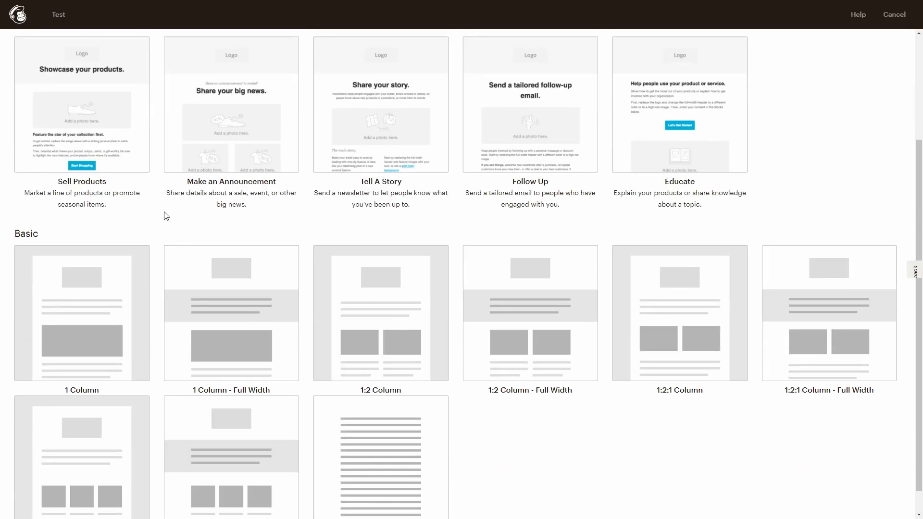
click(102, 310)
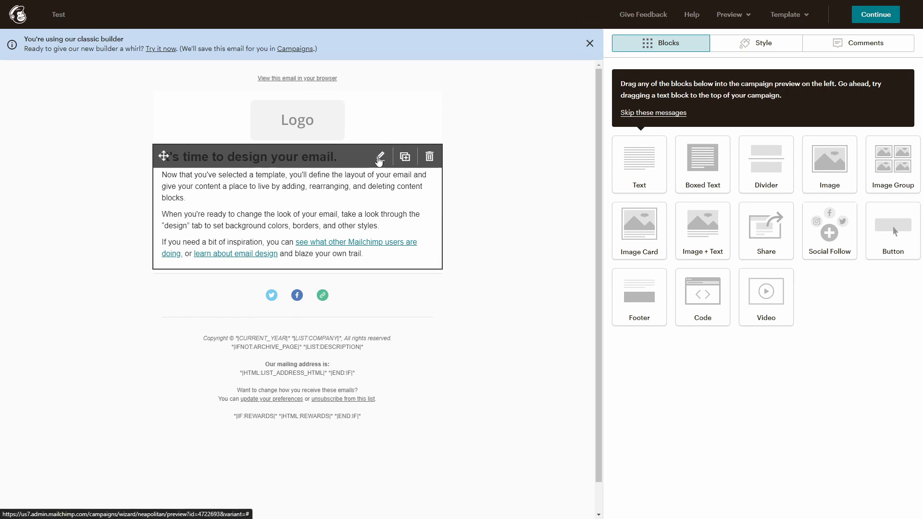
Replace the placeholder text with 'Hello guys!' and 'This is a test mail.', then finish the design
click(379, 156)
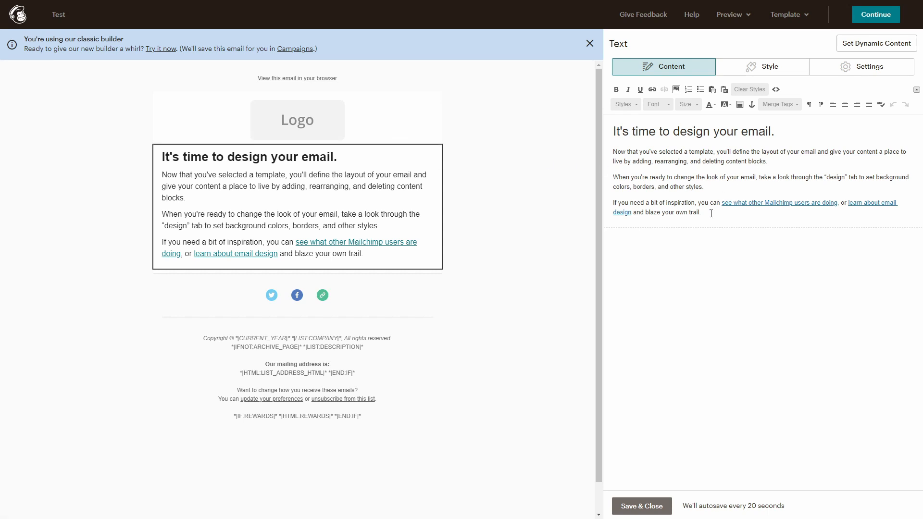
drag(711, 213, 611, 128)
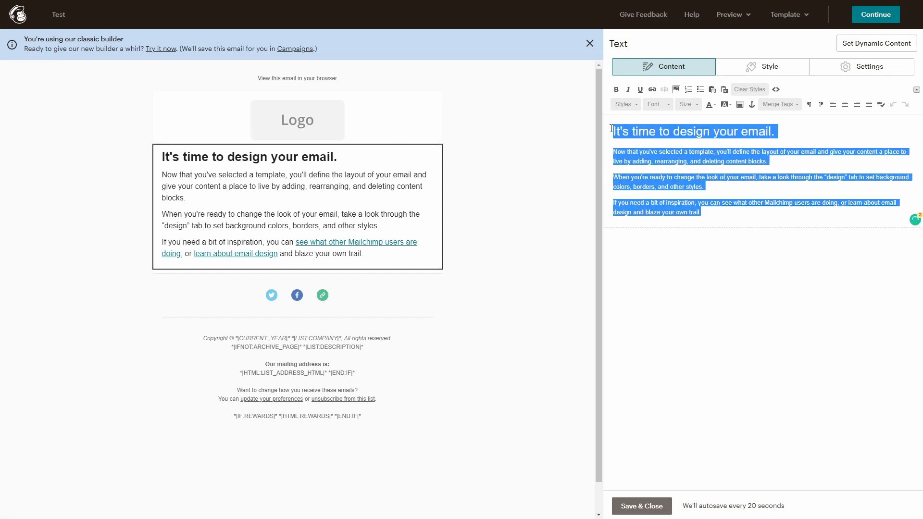
key(BackSpace)
text(Hell)
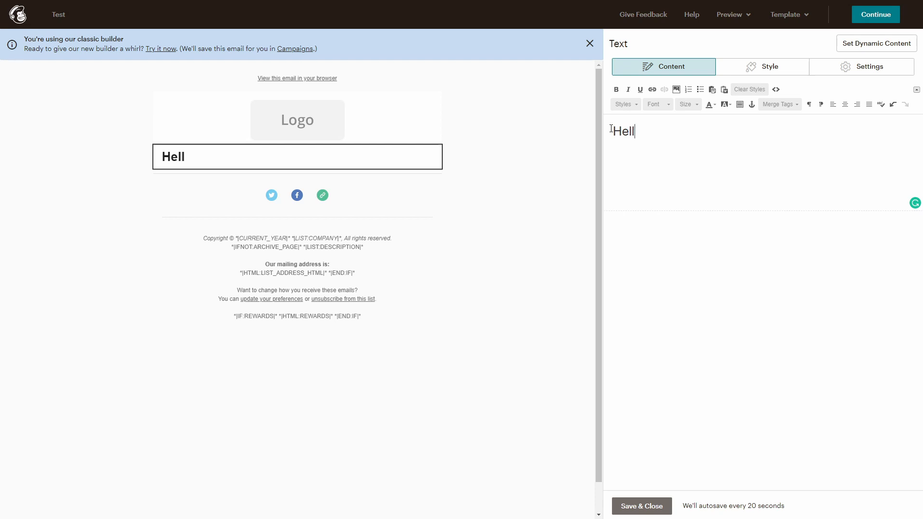
text(o guys!)
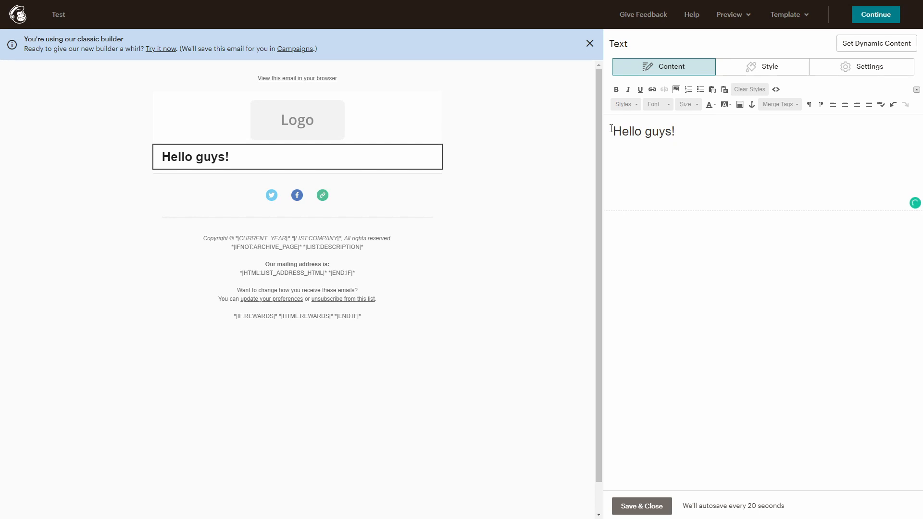
key(Return)
text(This ia)
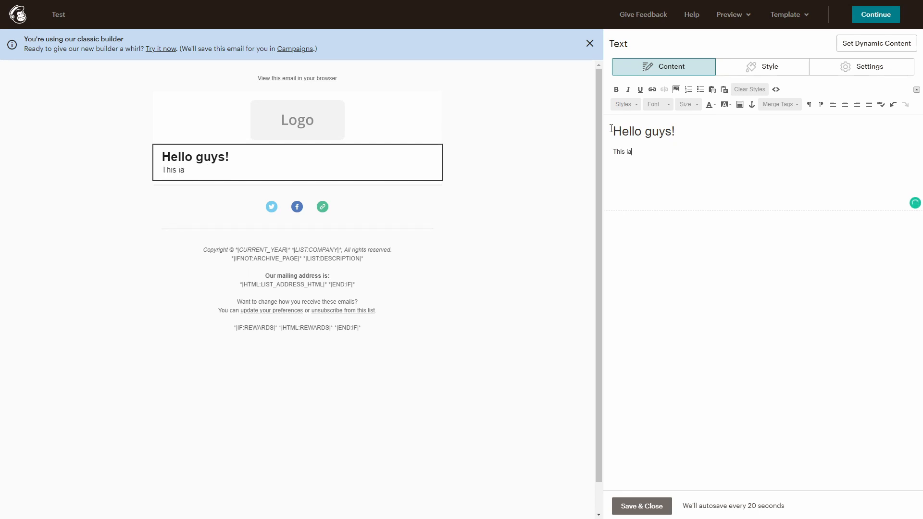
key(BackSpace)
text(s a test mail. :))
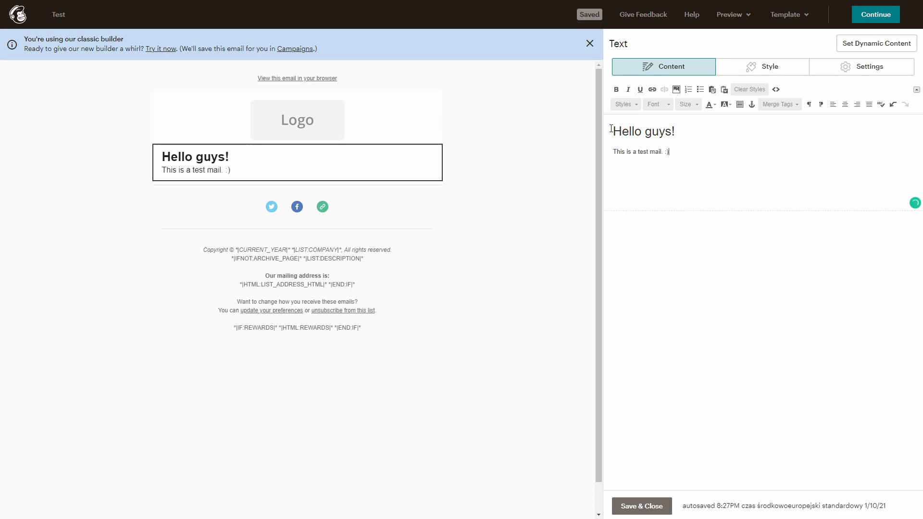
key(Return)
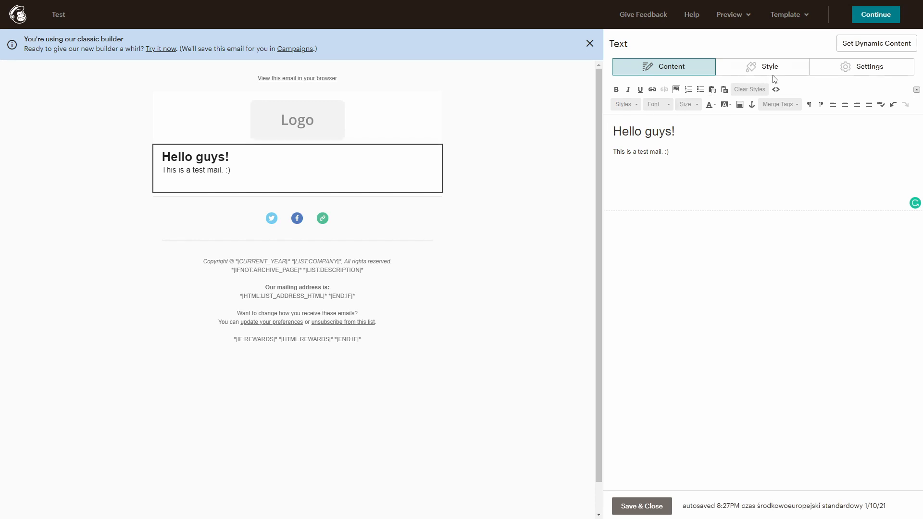
click(868, 23)
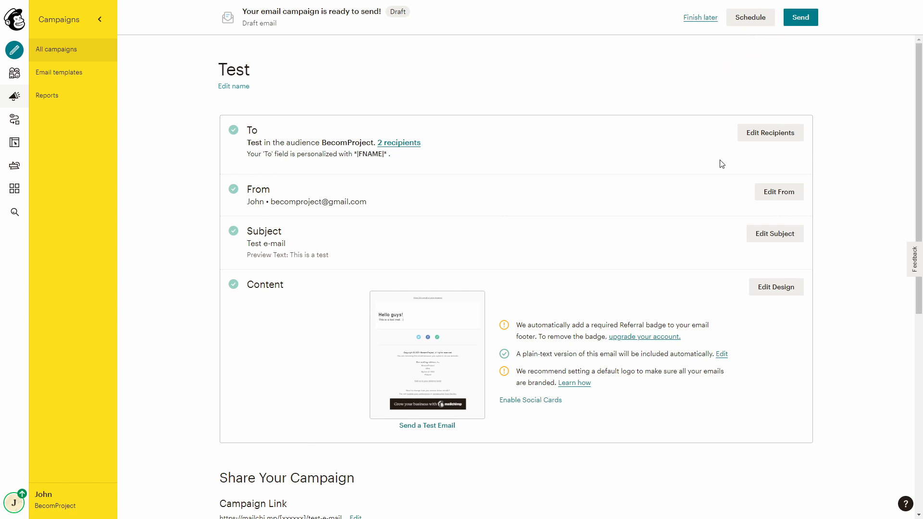
Send the Test campaign now to the 2 tagged subscribers
click(800, 19)
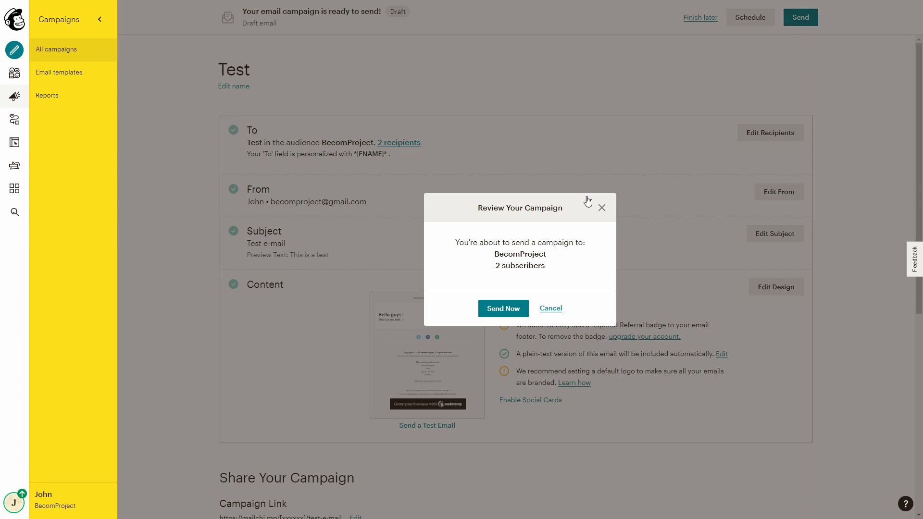
click(505, 308)
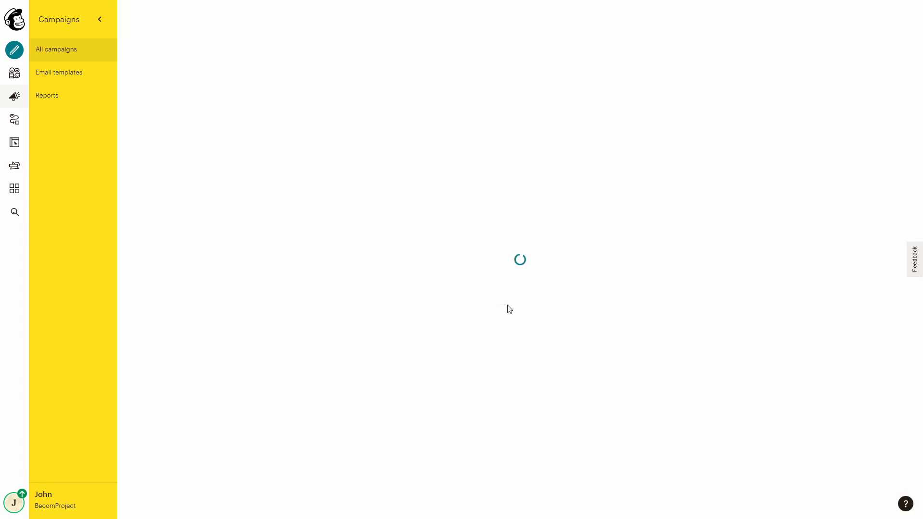